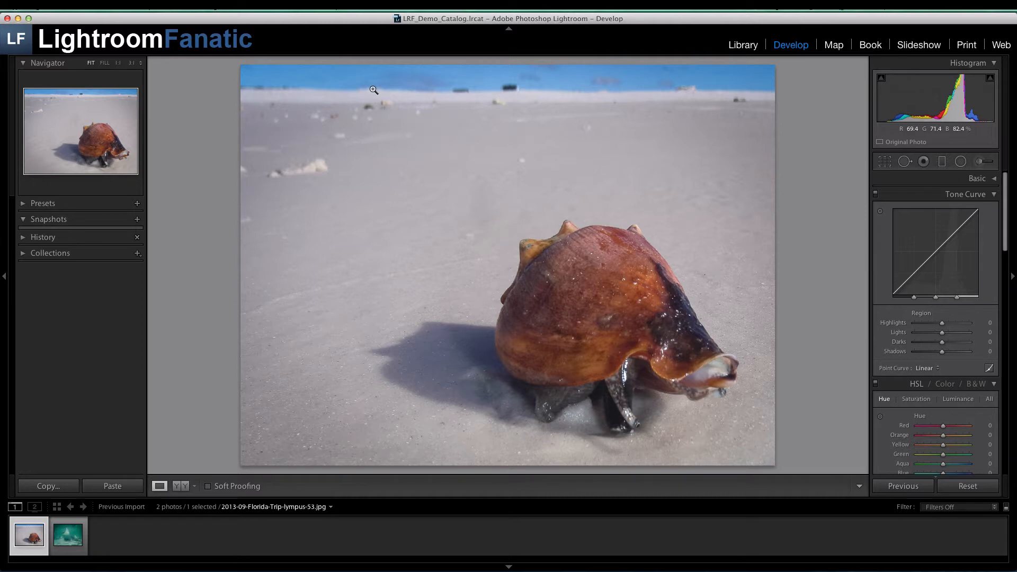
Enter and then exit the Crop & Straighten tool (R), leaving the photo uncropped
key("r")
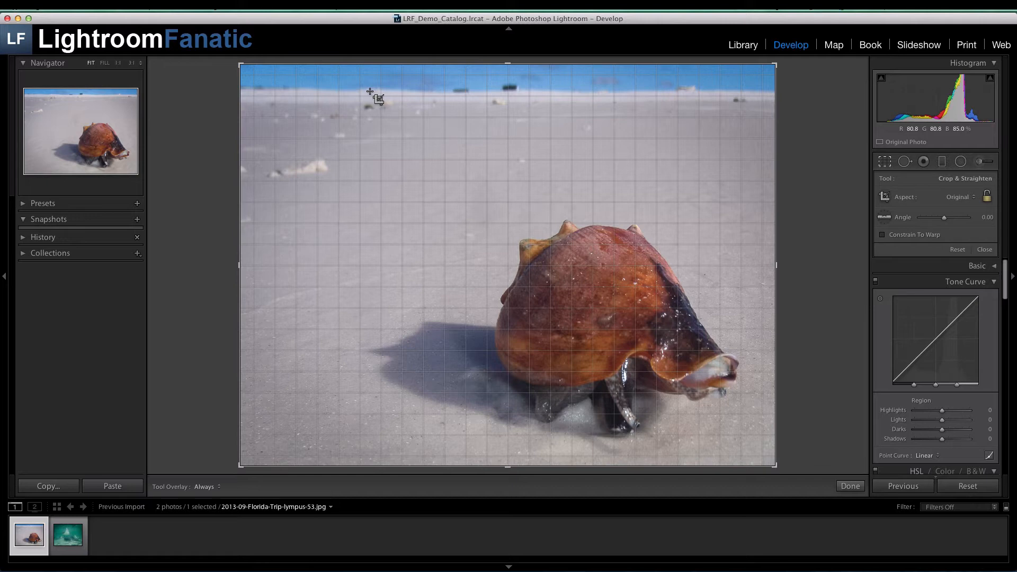
key("r")
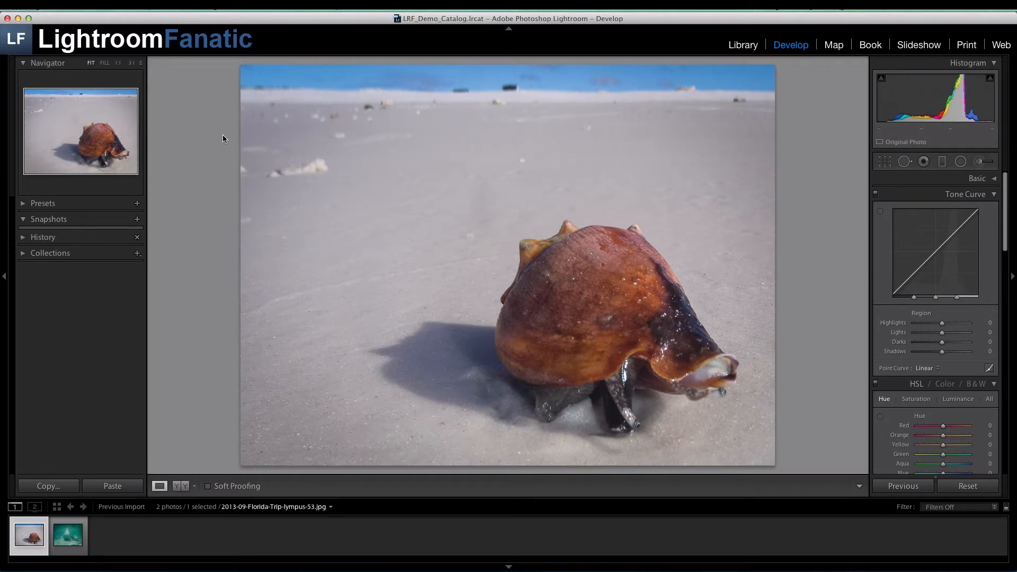
Turn on the Grid loupe overlay from the View menu
left_click(263, 15)
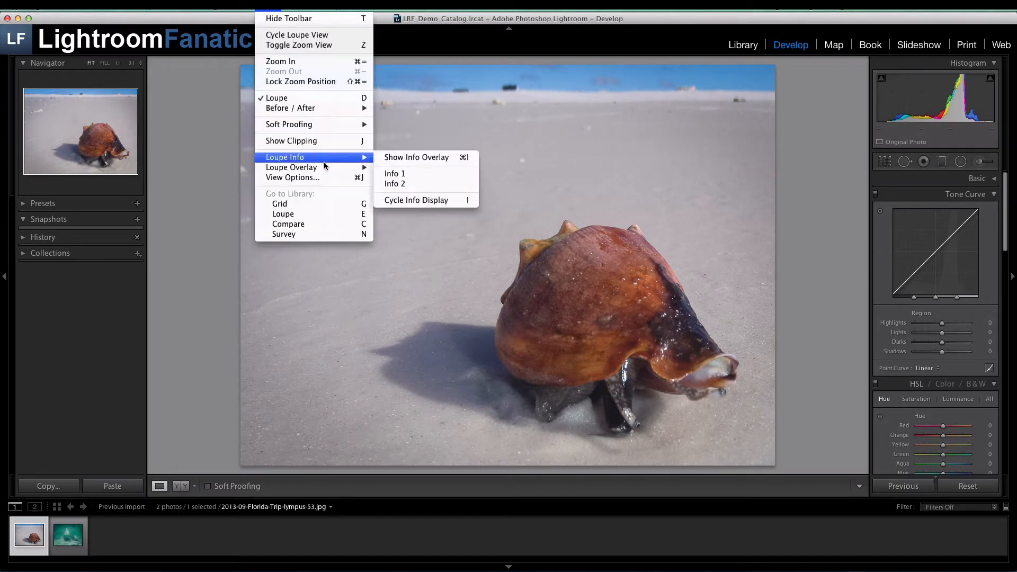
mouse_move(292, 167)
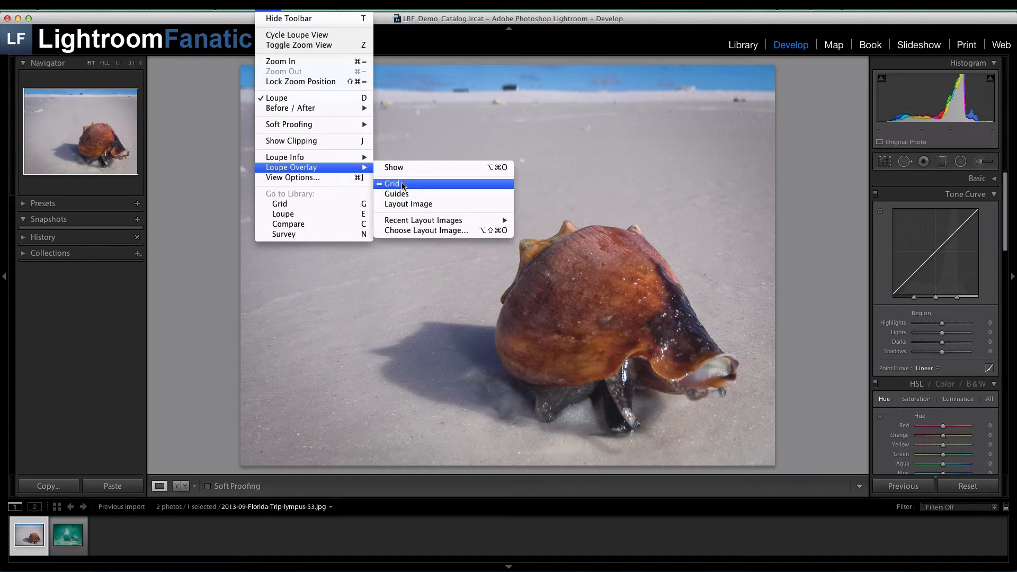
left_click(403, 185)
scroll(935, 254, "down", 4)
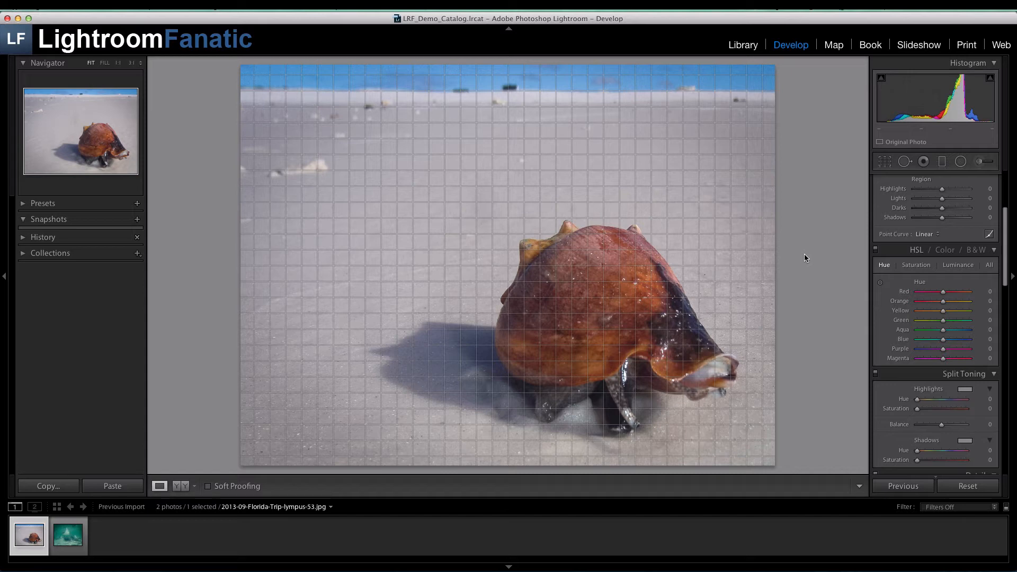
key("alt")
Scrub the grid Size, trying 10 and 110, and settle on 41
key("super")
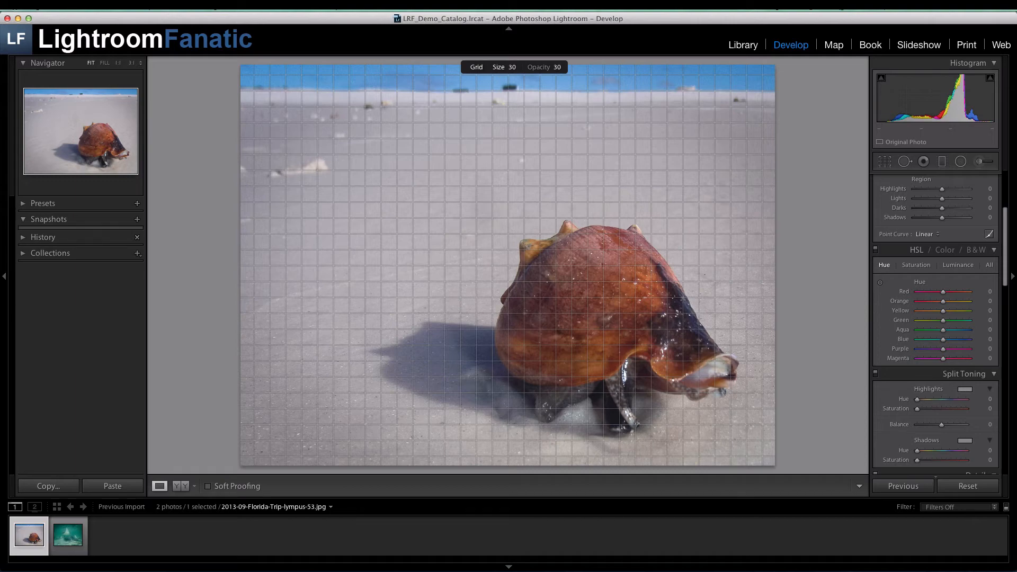
left_click_drag(498, 67, 477, 67)
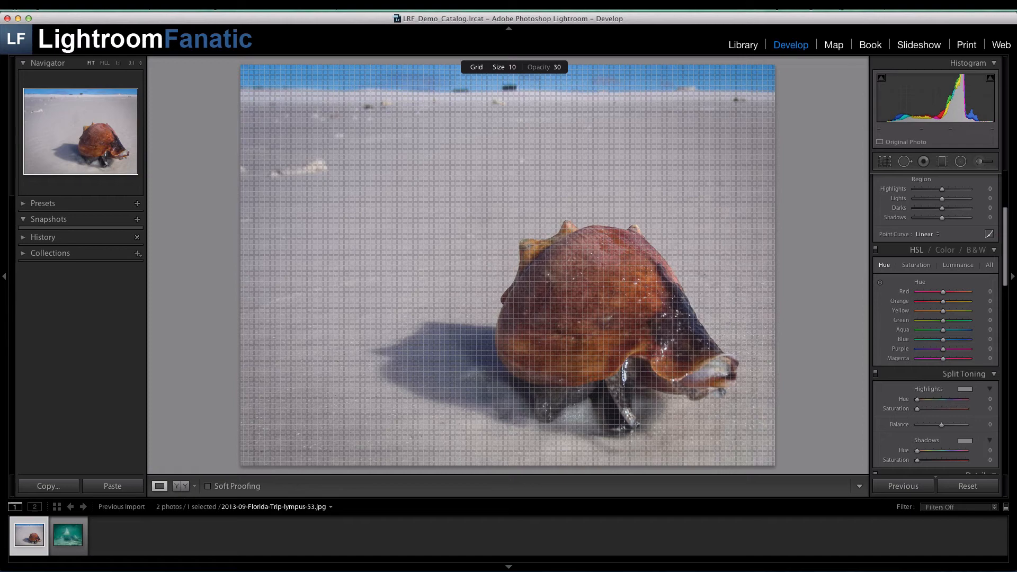
left_click_drag(498, 67, 556, 67)
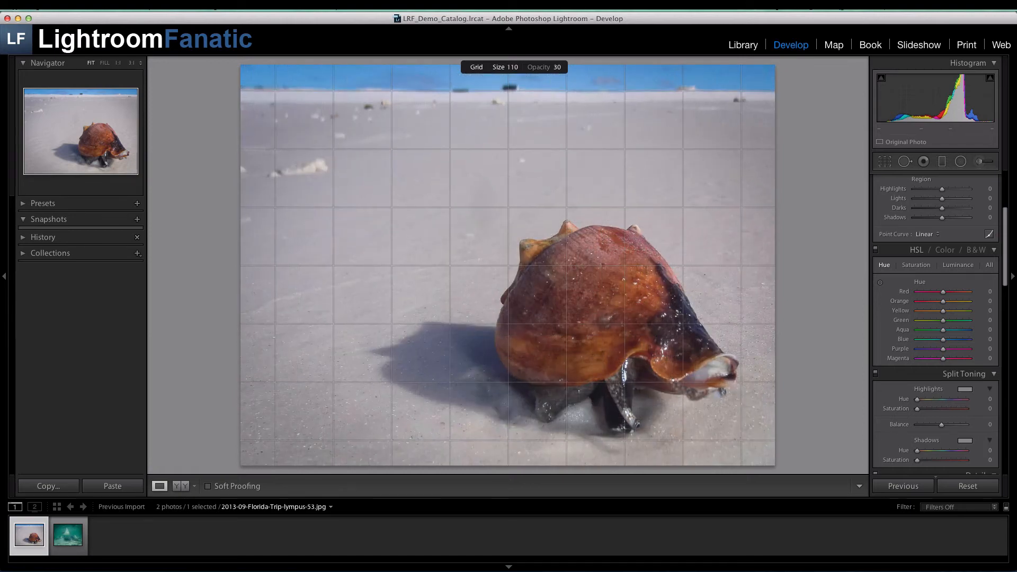
left_click_drag(504, 66, 469, 67)
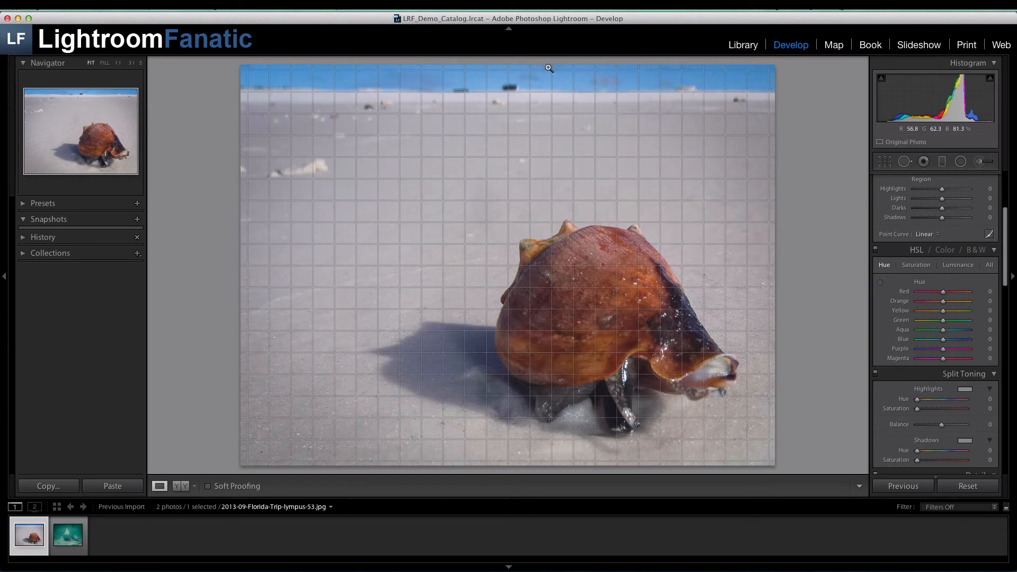
Raise the grid overlay Opacity to 60 so the lines stand out
key("super")
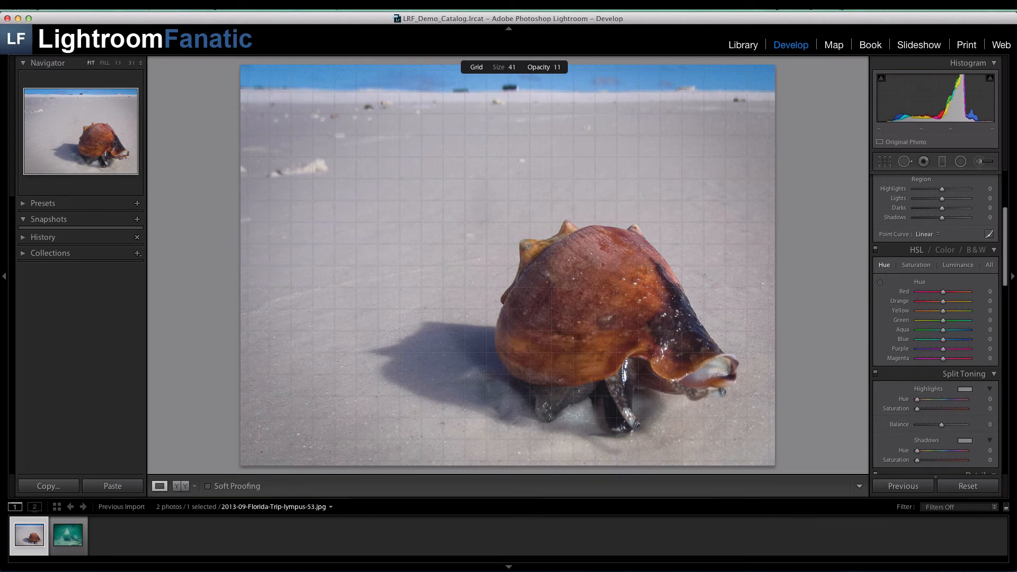
left_click_drag(555, 67, 561, 67)
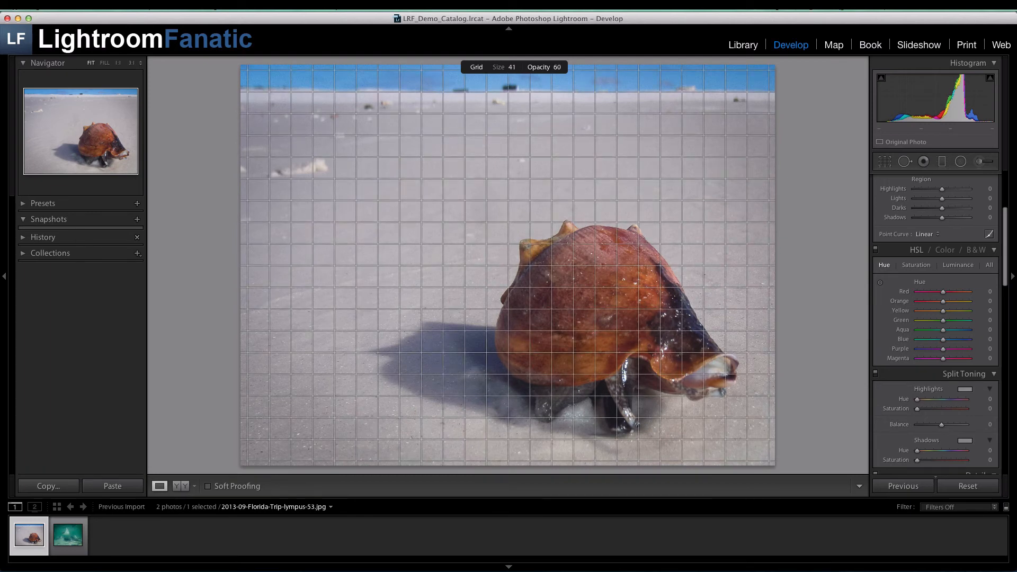